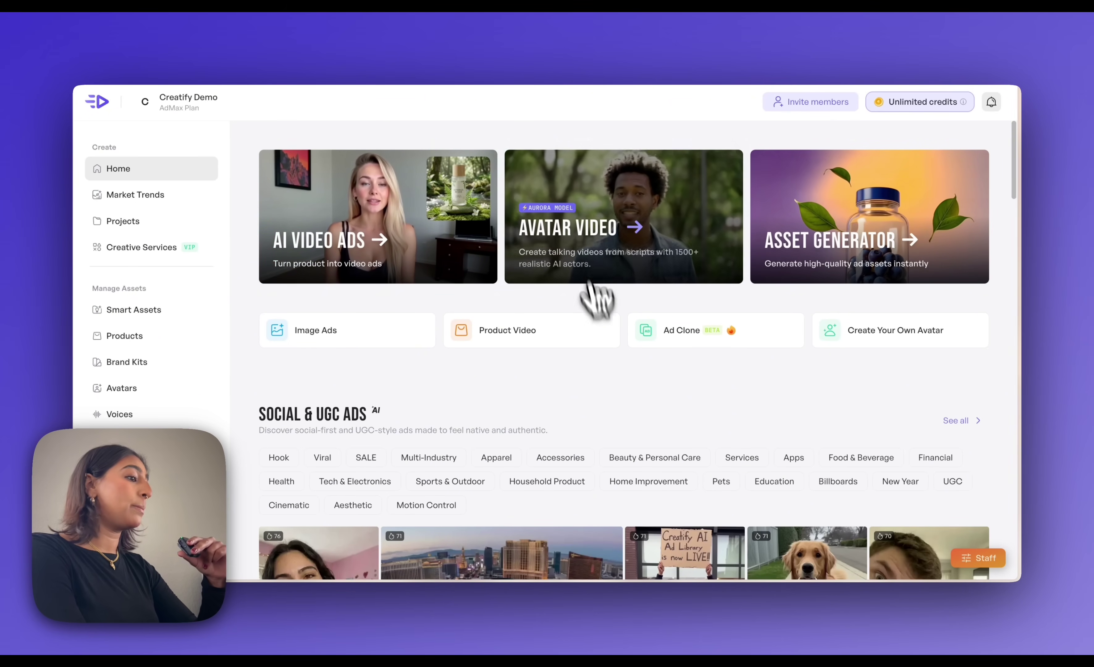
- Start a new avatar video from an uploaded image, using IMG_0519 from the Desktop folder
left_click(577, 238)
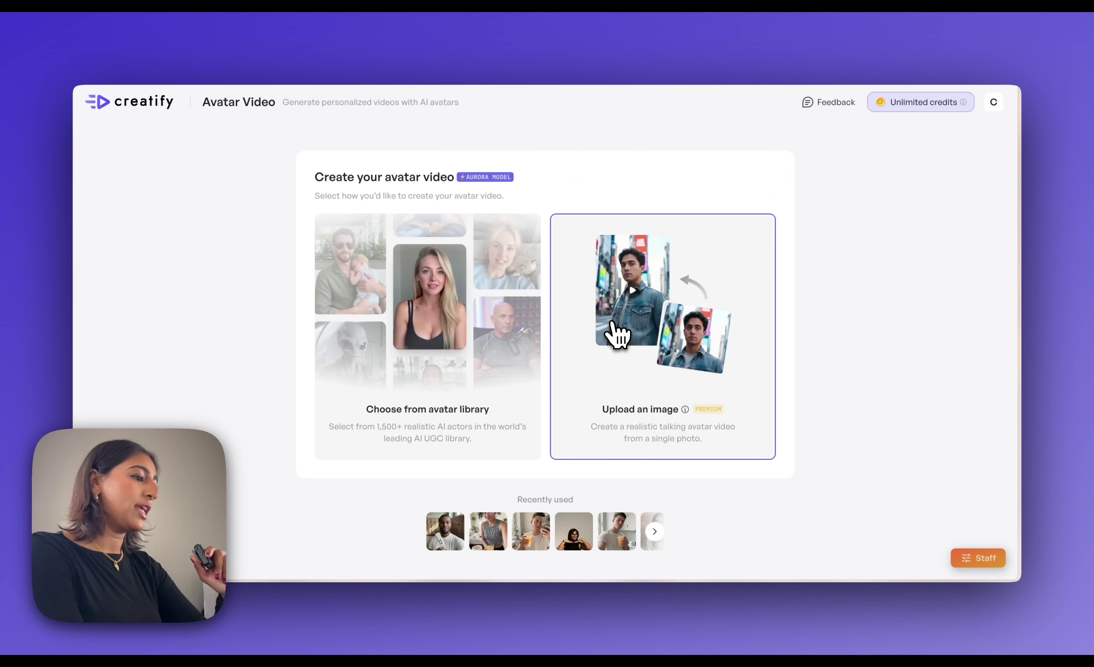
left_click(627, 314)
left_click(494, 269)
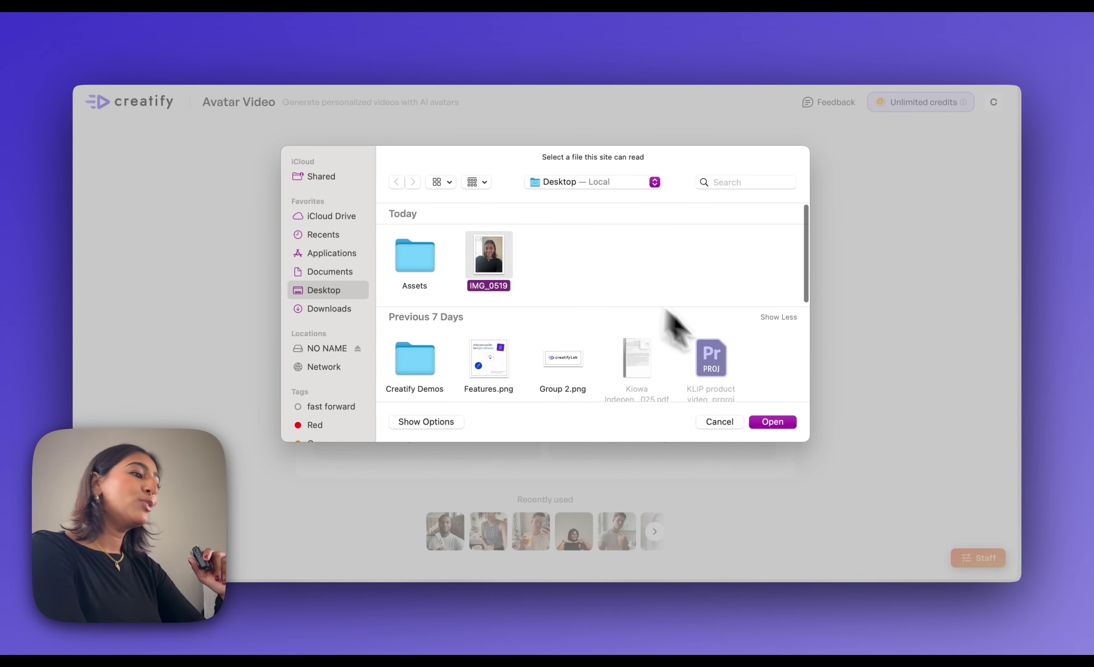
left_click(769, 424)
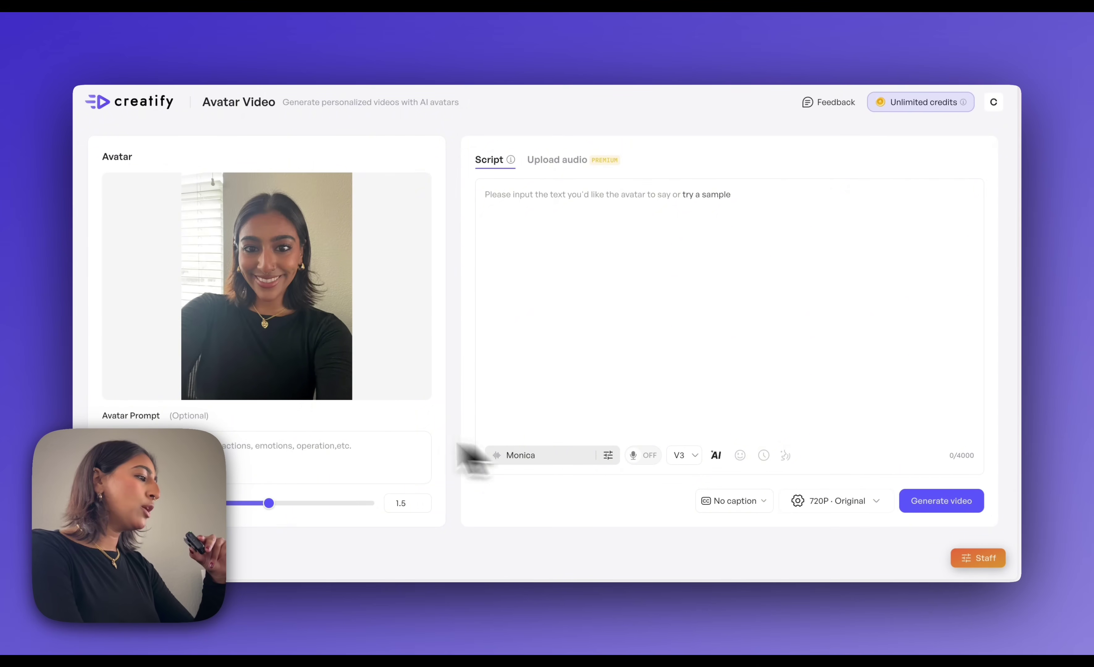
- Set the slider value below the avatar prompt to 2.0
left_click(233, 454)
left_click_drag(102, 415, 163, 415)
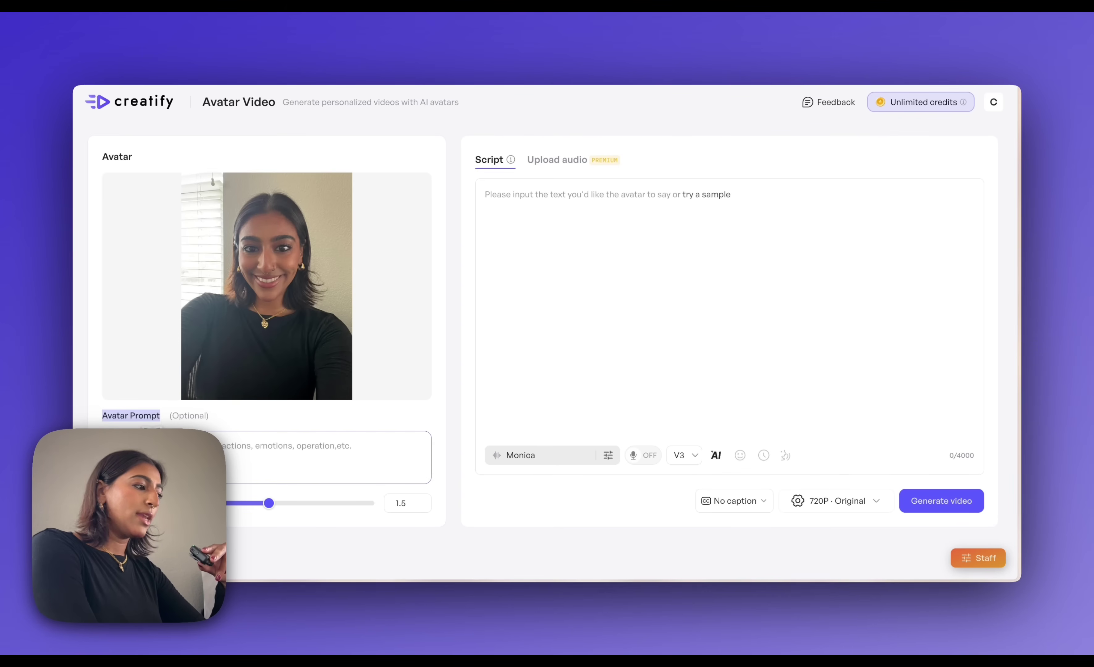
left_click(171, 449)
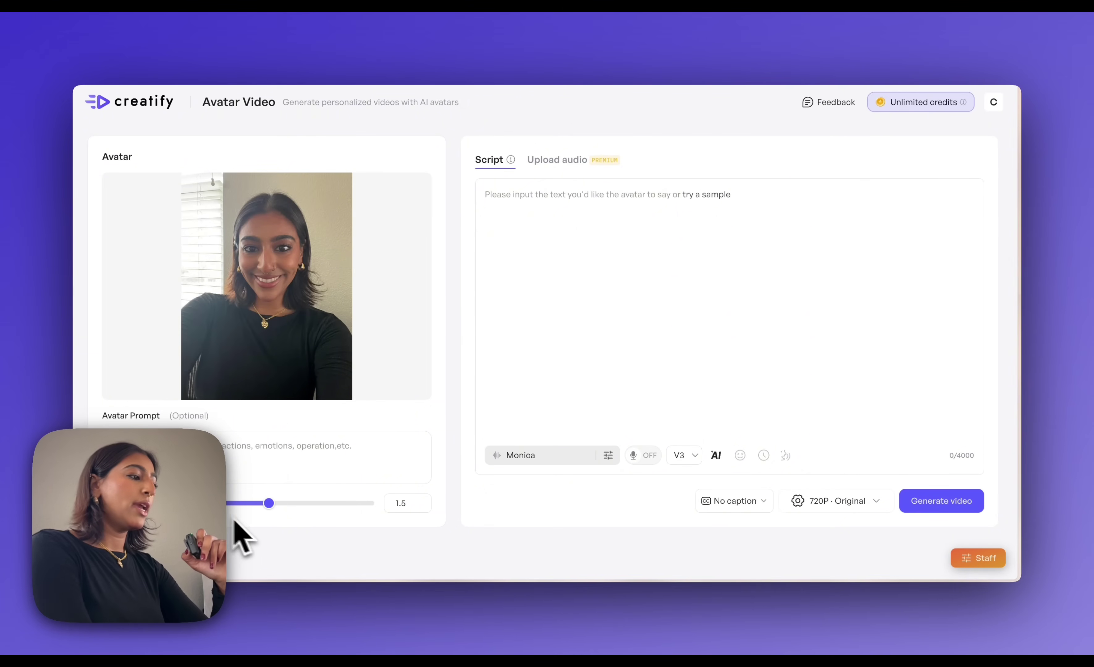
left_click_drag(268, 503, 288, 503)
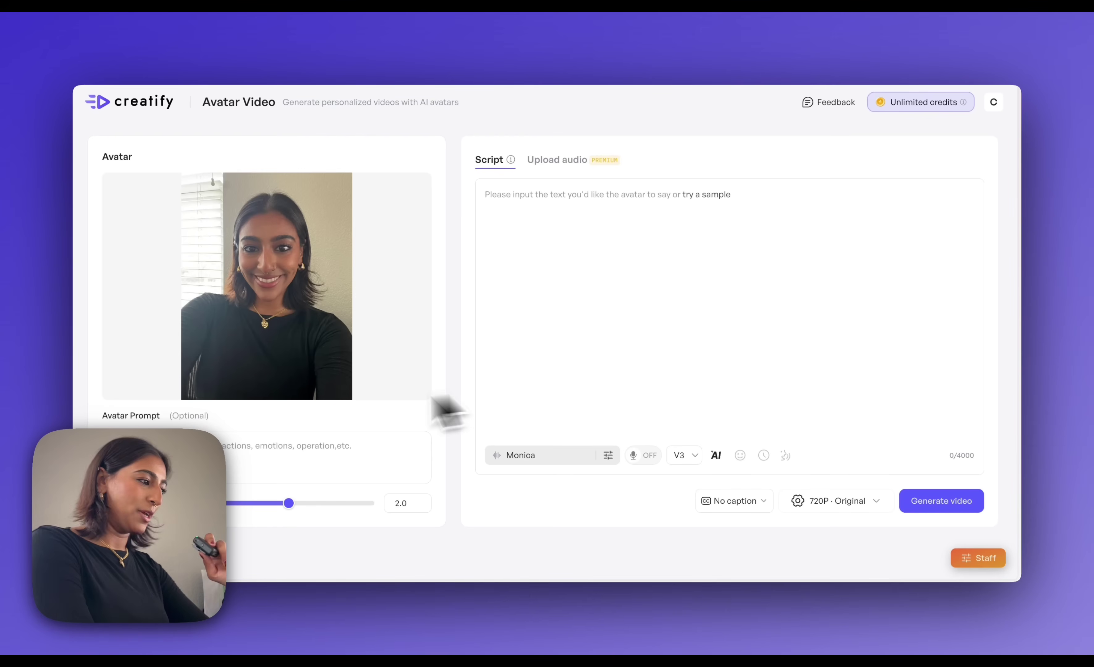
- Paste an avatar prompt describing clear speech to camera, confident posture, friendly but informative tone and occasional nods, and review its wording
left_click(276, 455)
key("super+v")
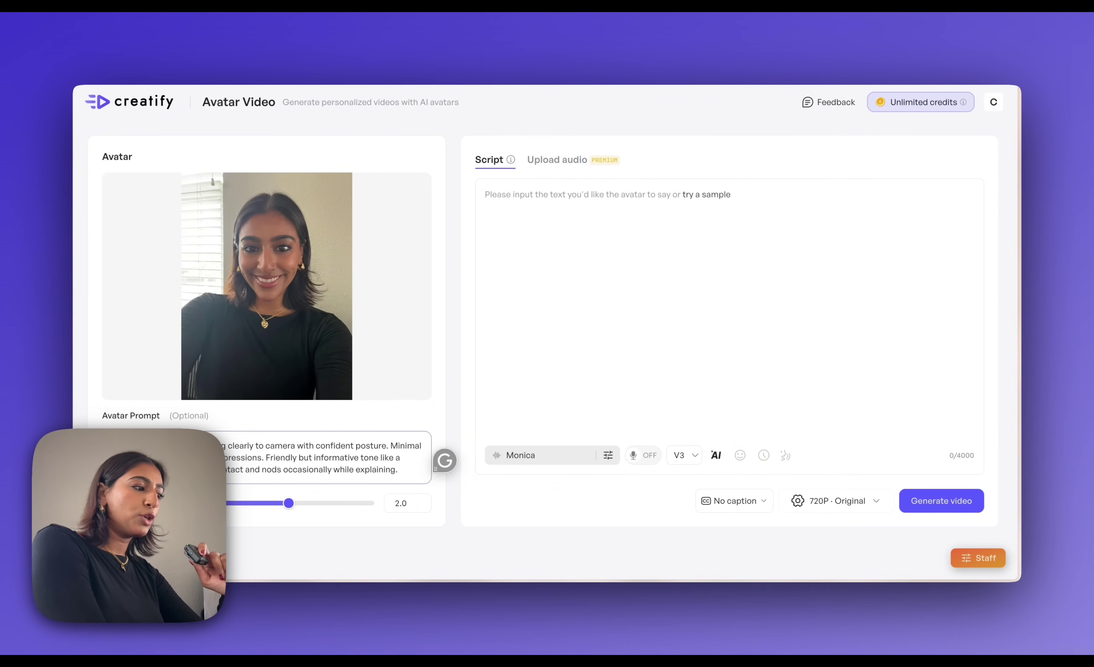
left_click_drag(223, 446, 383, 447)
left_click(392, 446)
double_click(400, 445)
left_click_drag(223, 462, 313, 482)
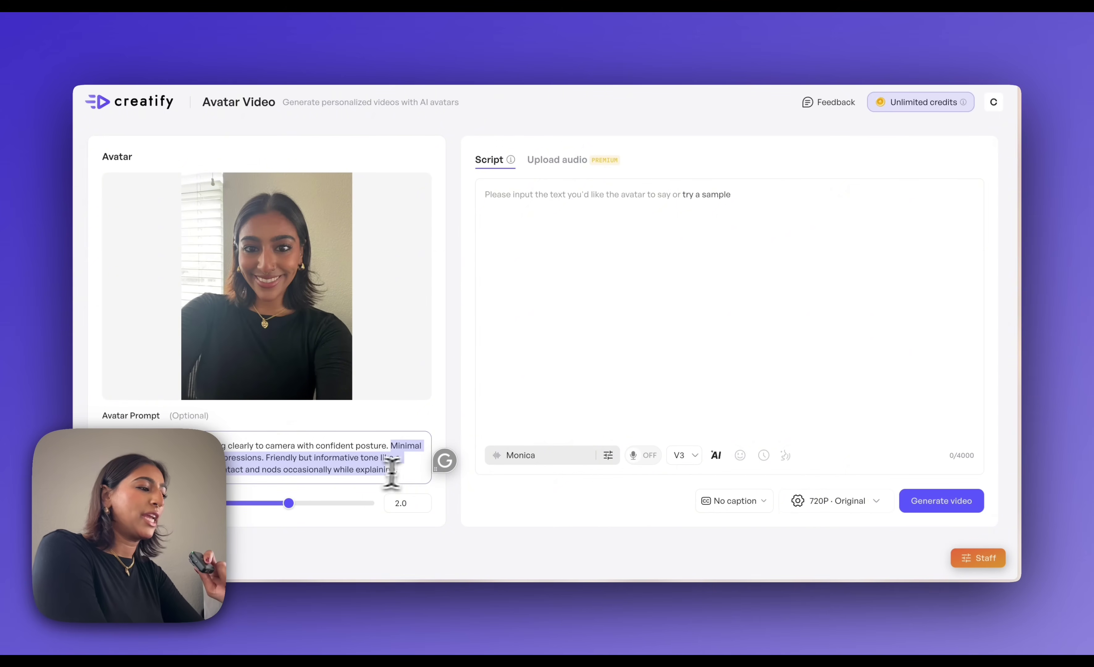
left_click(410, 475)
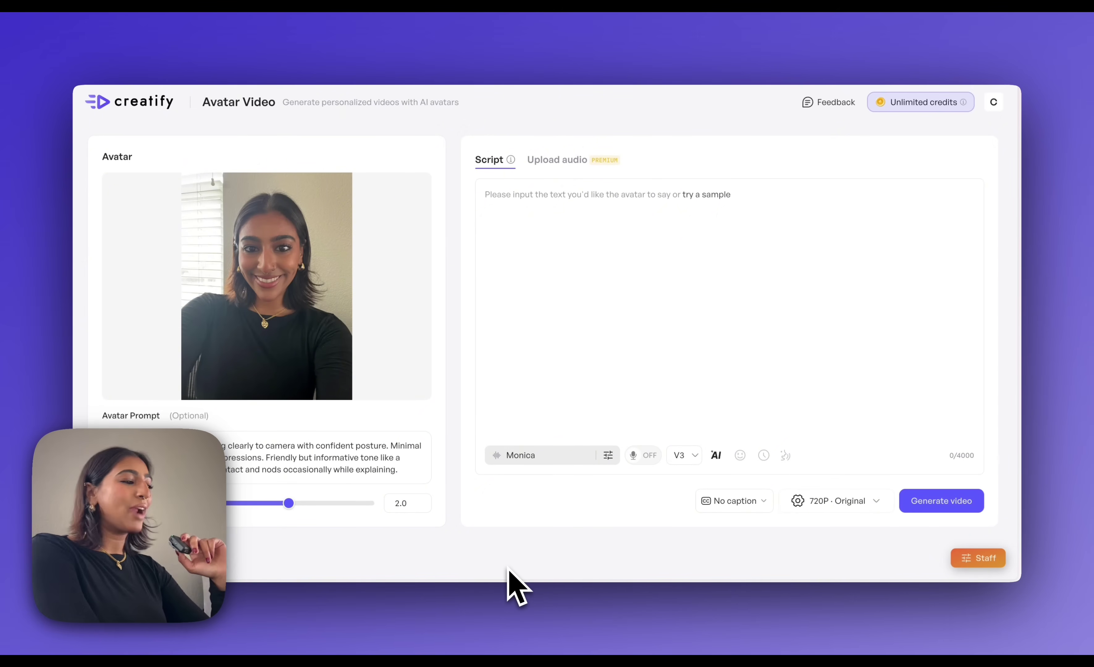
- Compare the written script and audio upload options and choose audio upload as the avatar's speech source
left_click(638, 258)
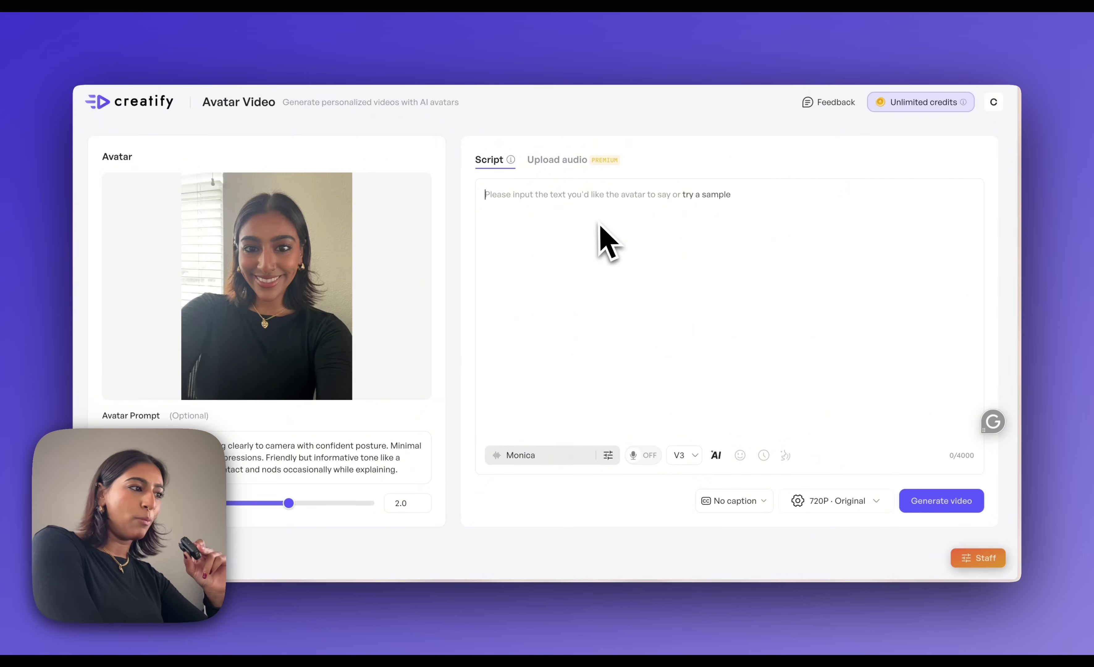
left_click(560, 163)
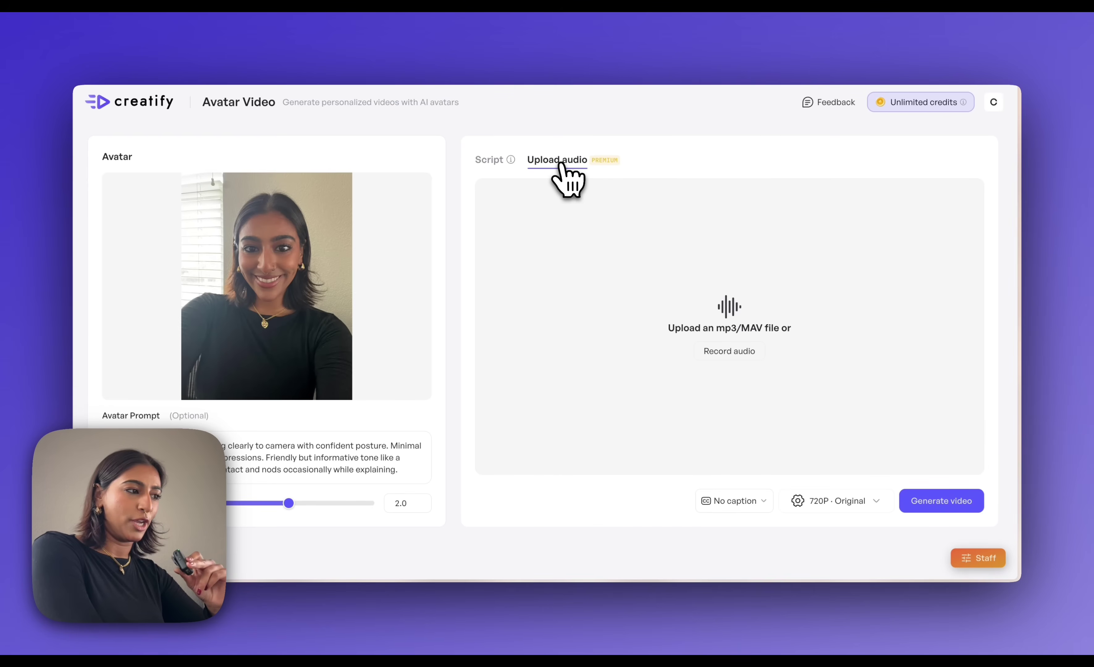
left_click(494, 163)
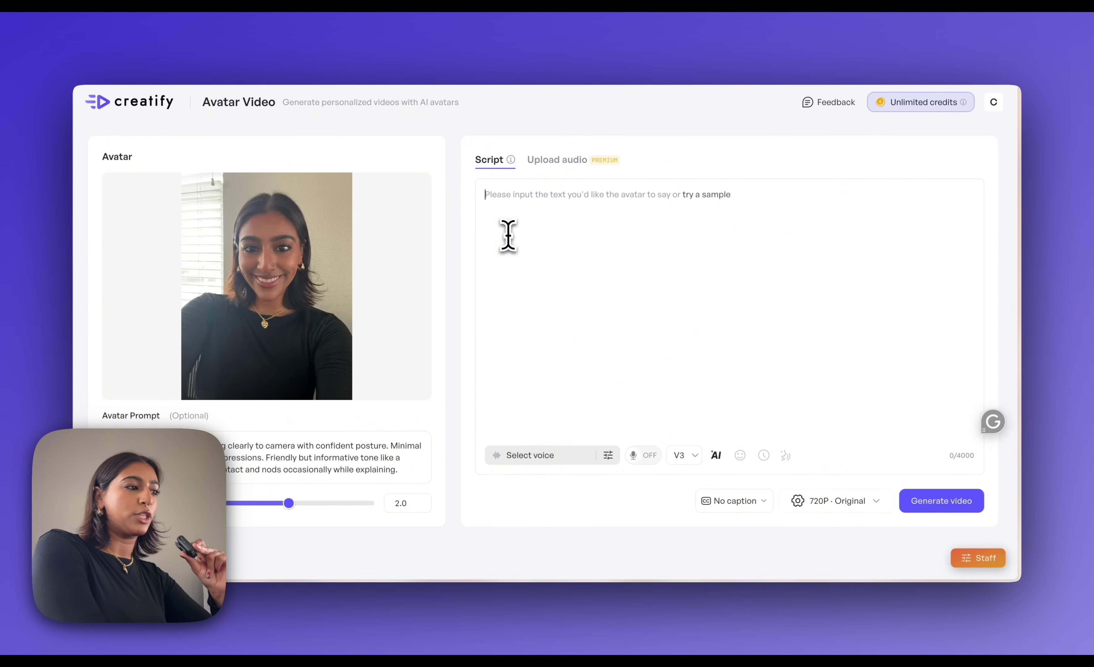
left_click(562, 184)
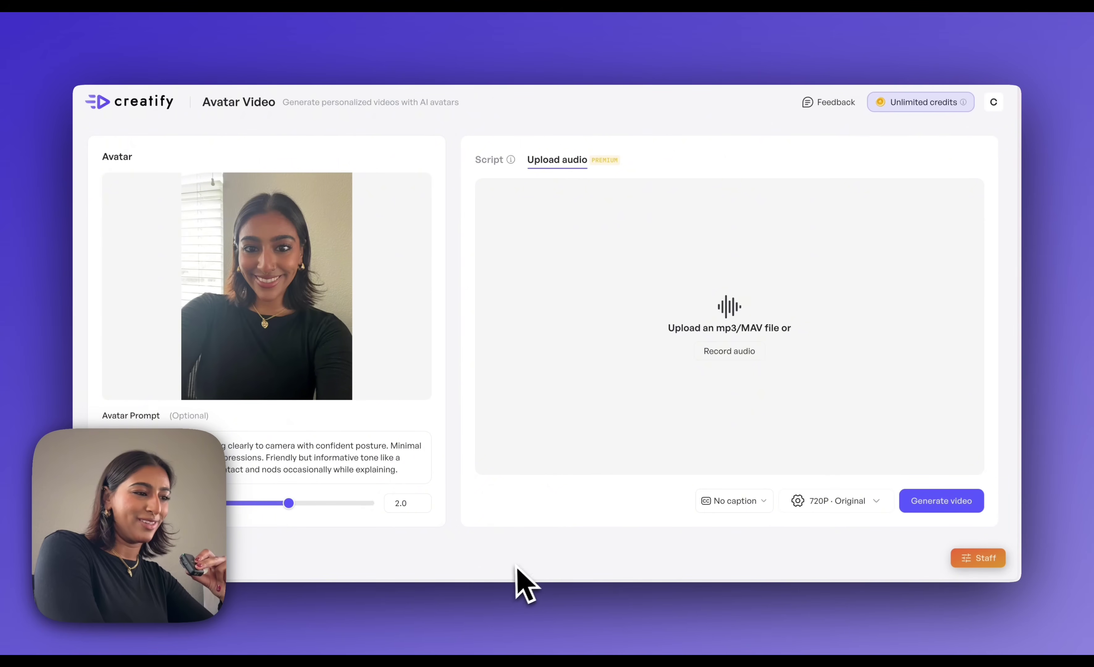
- Record a voice clip of about 9 seconds and use it as the avatar's audio
left_click(730, 355)
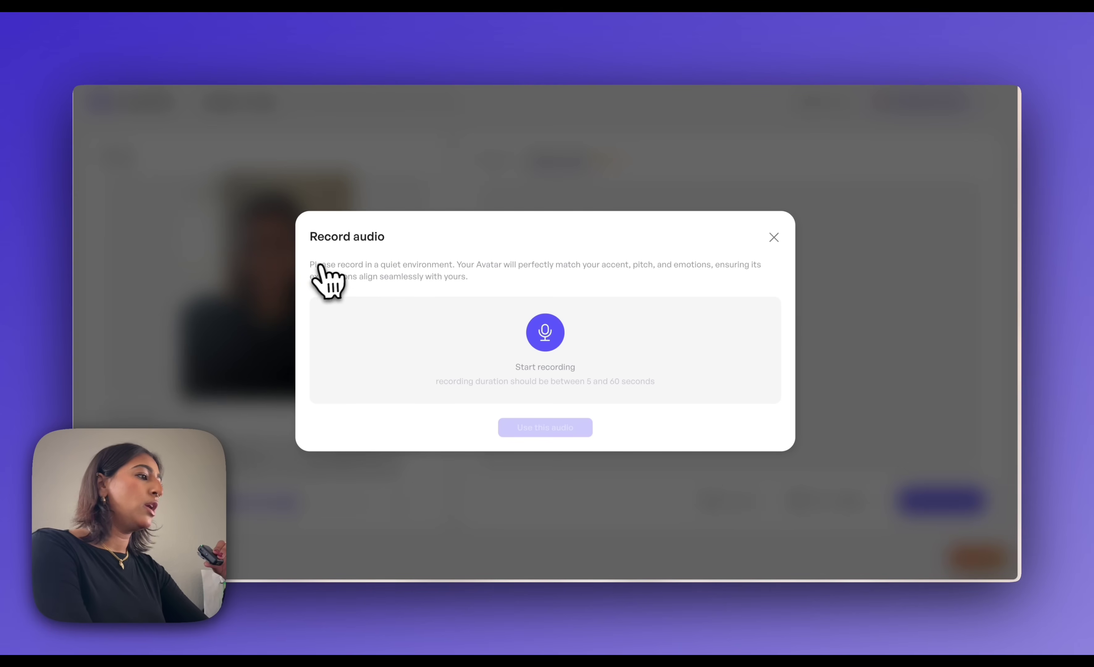
left_click_drag(309, 264, 452, 266)
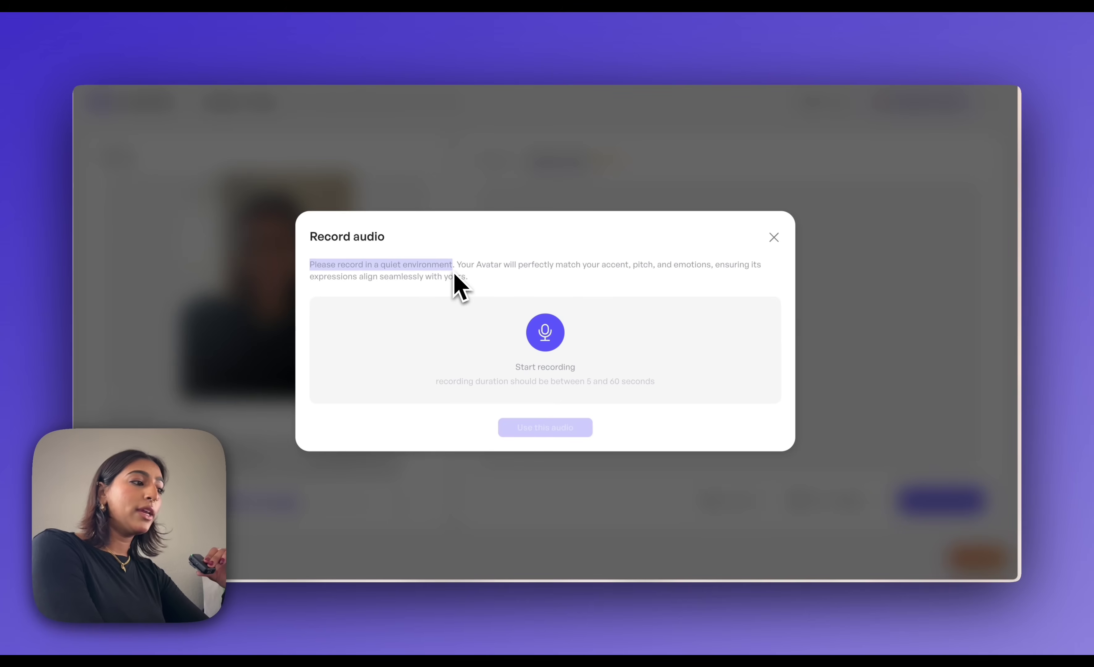
left_click(501, 289)
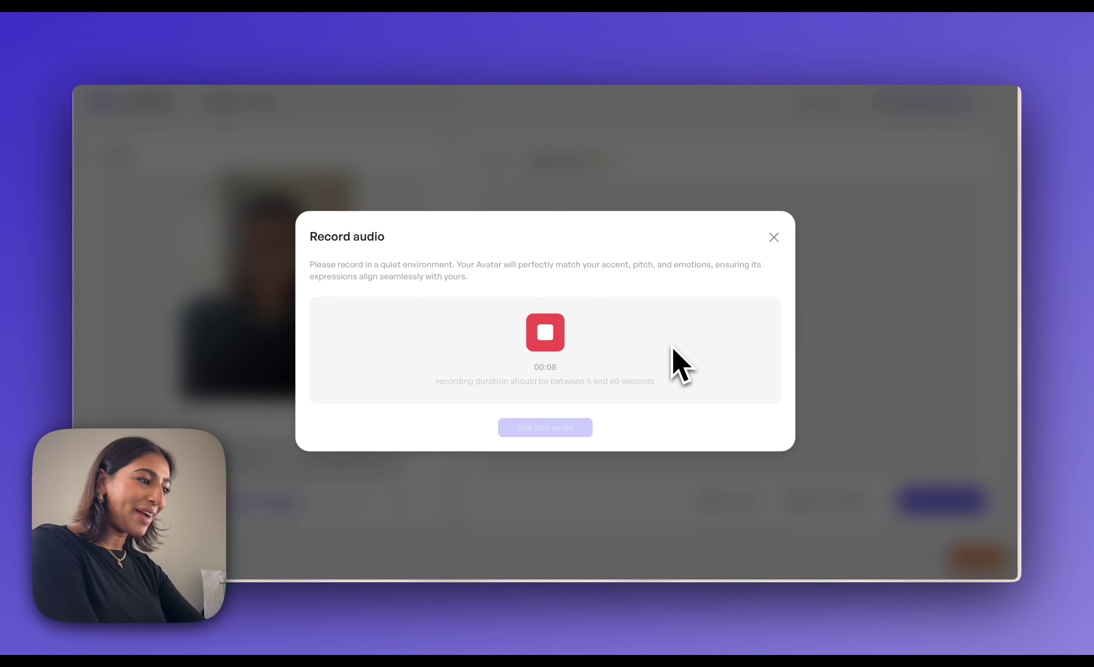
left_click(548, 334)
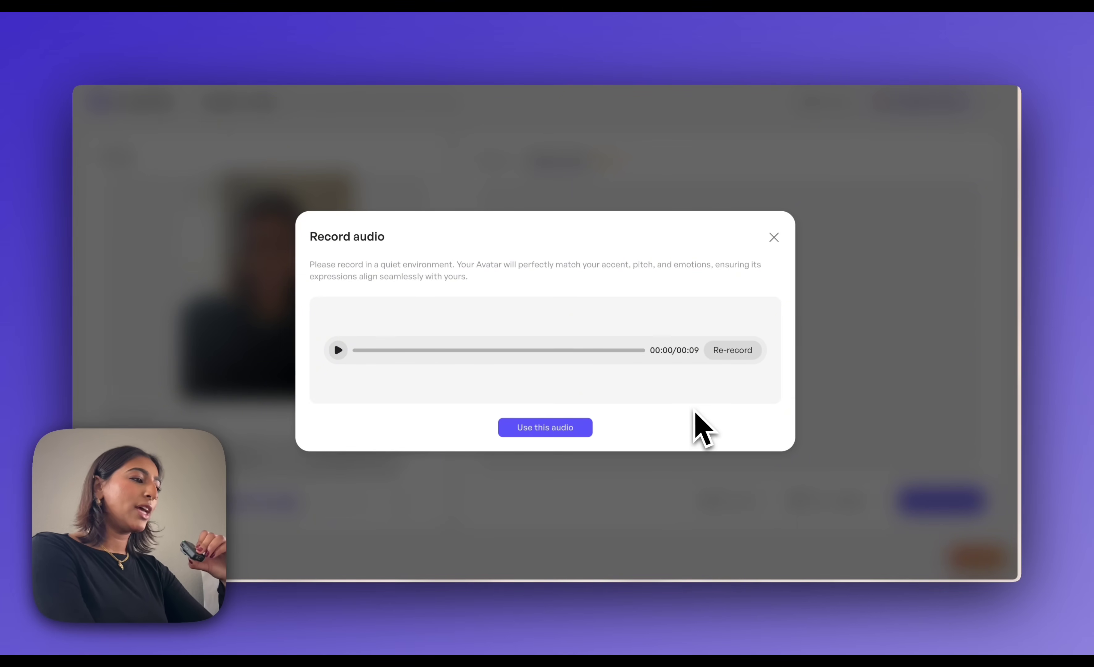
left_click(542, 431)
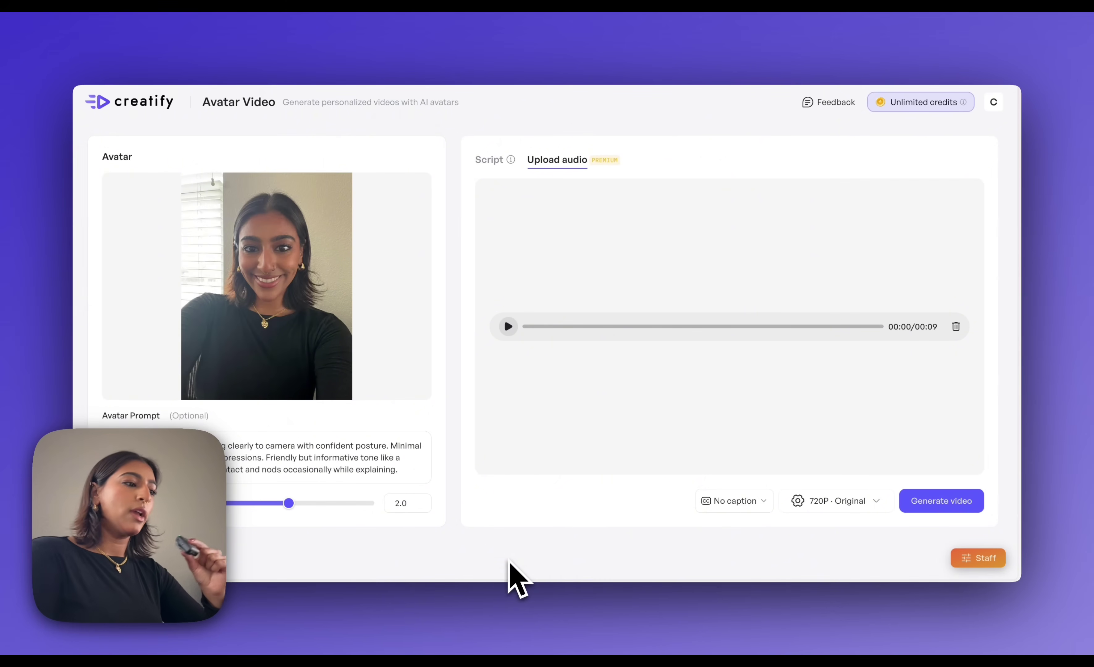
- Apply the Tagline Bold caption style to the avatar video
left_click(717, 506)
scroll(623, 383, "down", 3)
left_click(380, 338)
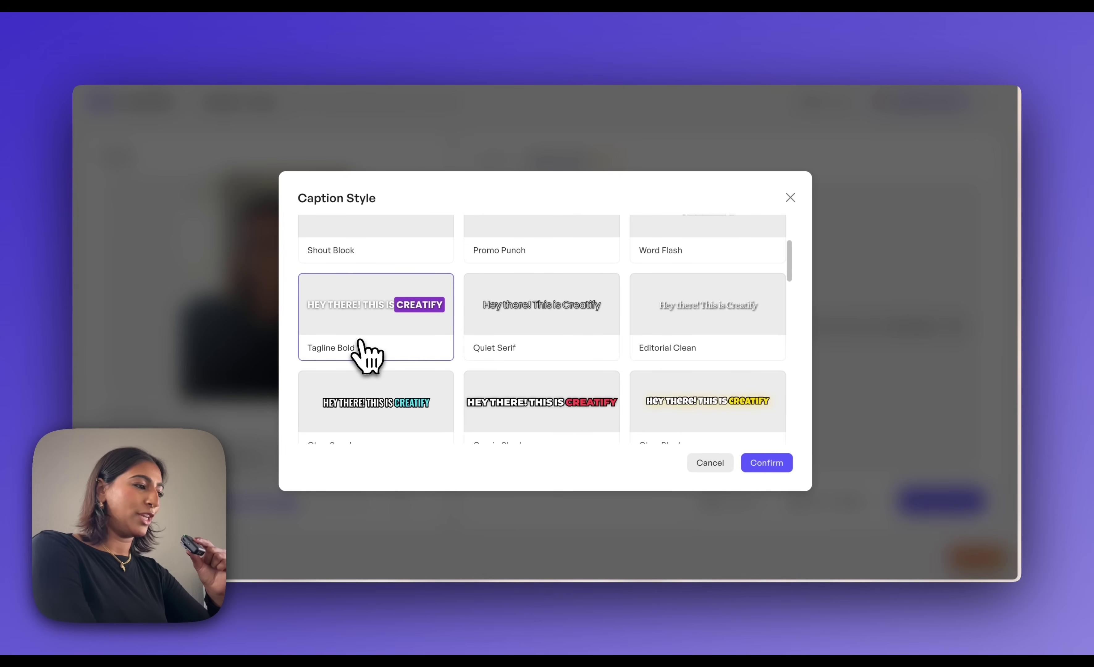
left_click(763, 467)
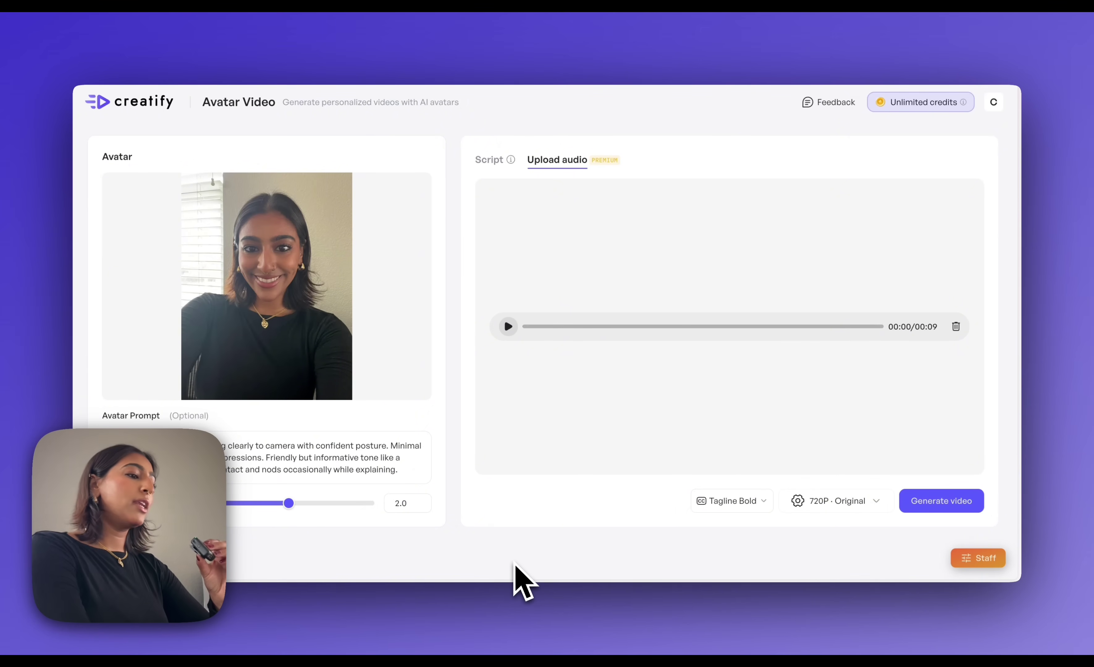
- Set the output resolution to 1080P and generate the avatar video
left_click(828, 498)
left_click(876, 421)
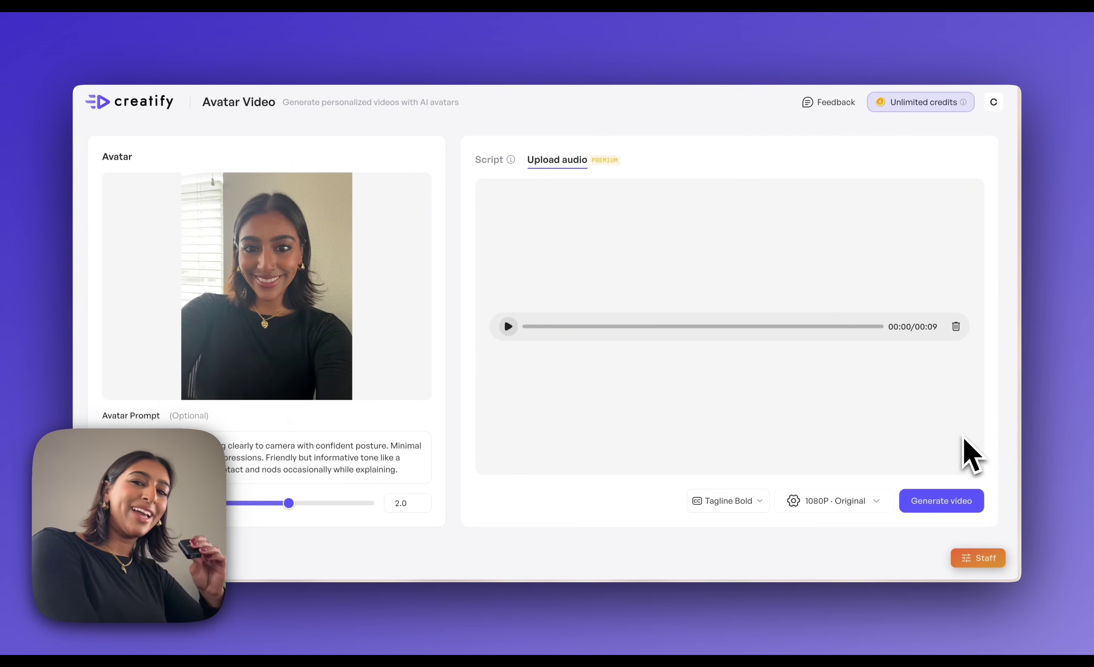
left_click(935, 502)
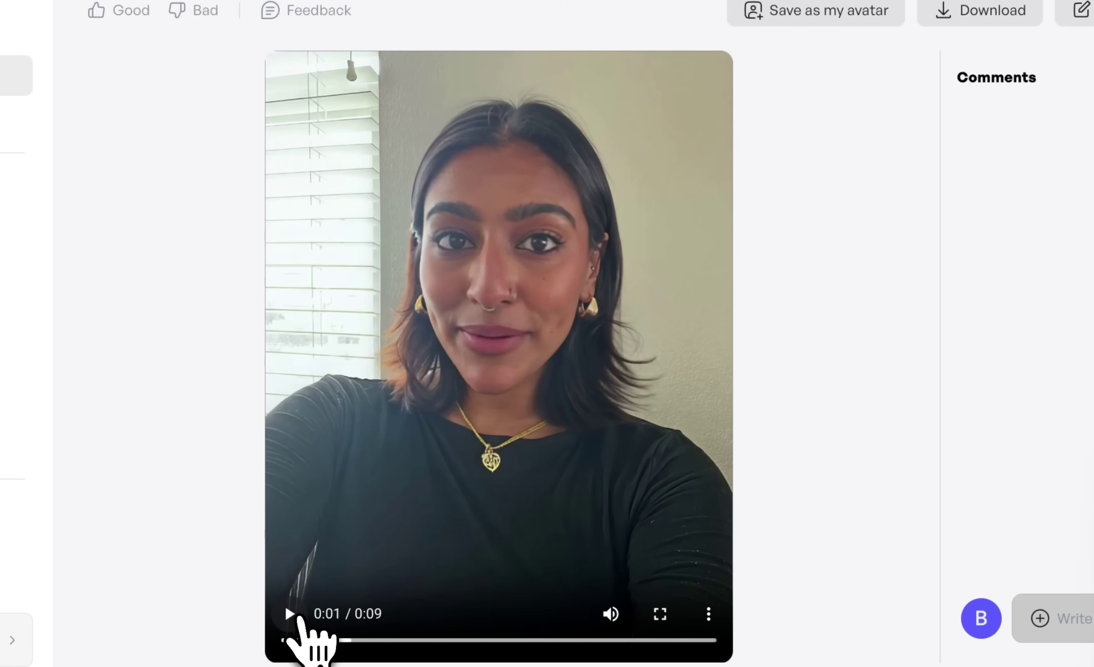
- Play back the generated avatar video on its project page
left_click(297, 618)
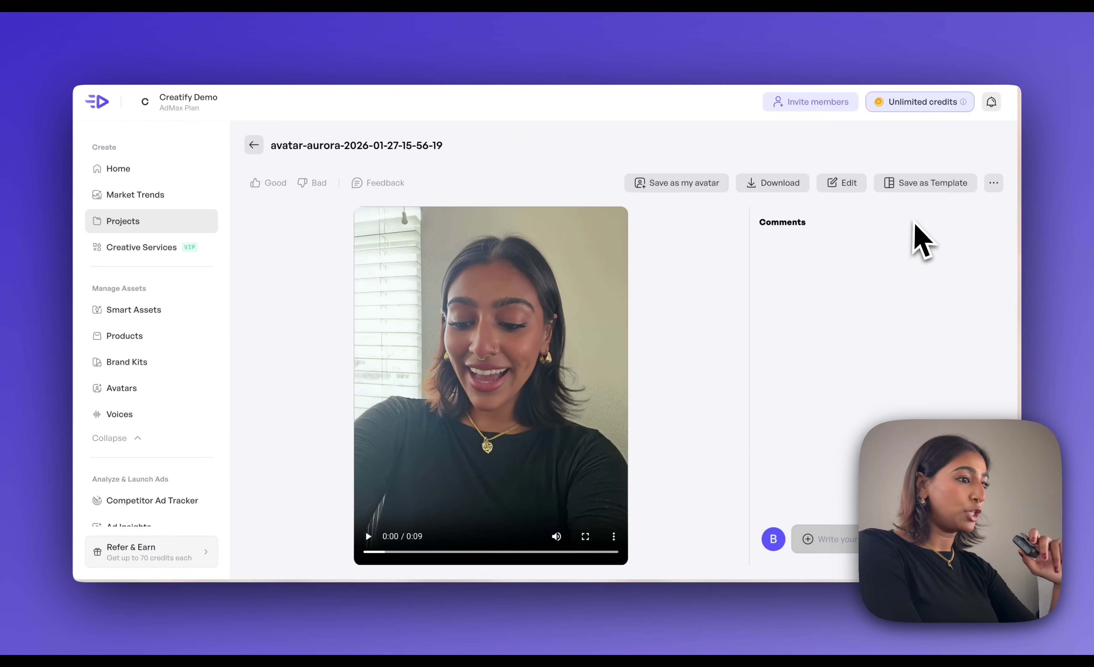
left_click(916, 198)
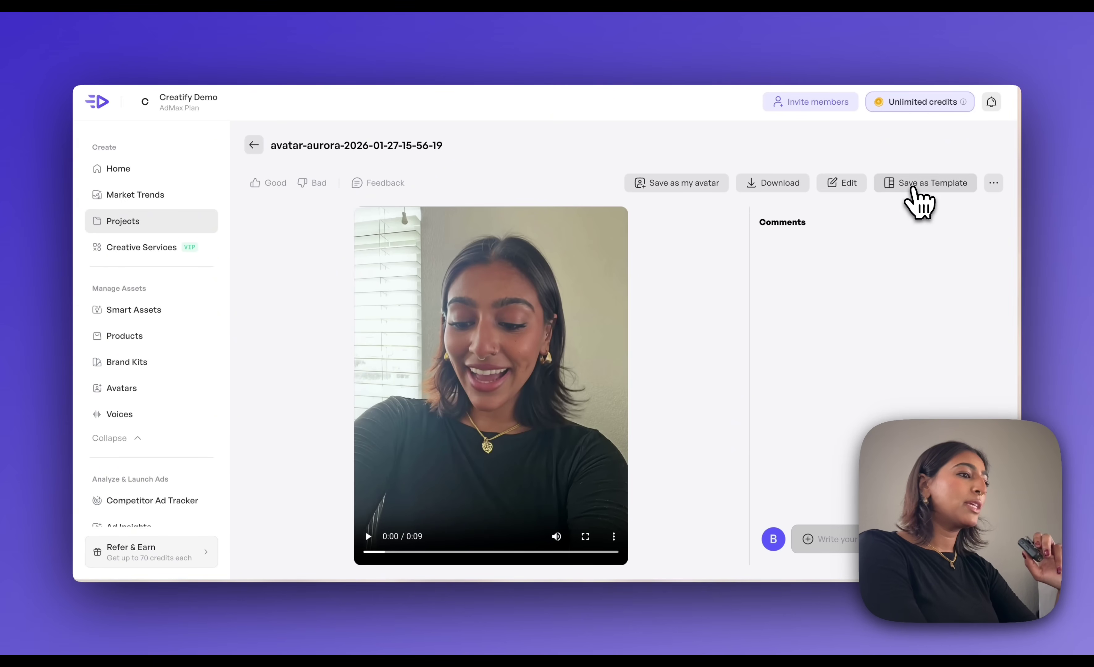